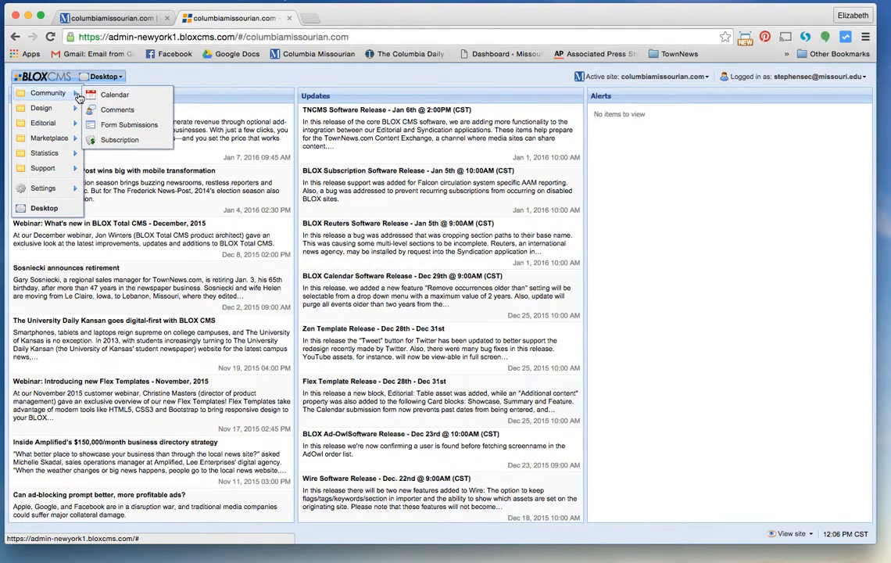
# - Open the editorial assets list
pyautogui.moveTo(60, 127)
pyautogui.click(114, 123)
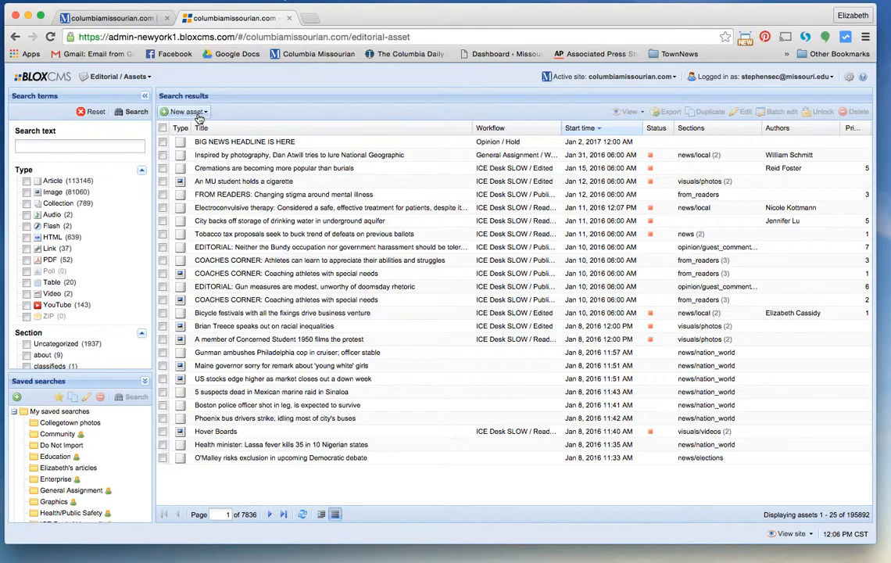
# - Create a new image asset and upload the first Indians Royals Baseball JPEG from the Files for training folder
pyautogui.click(197, 114)
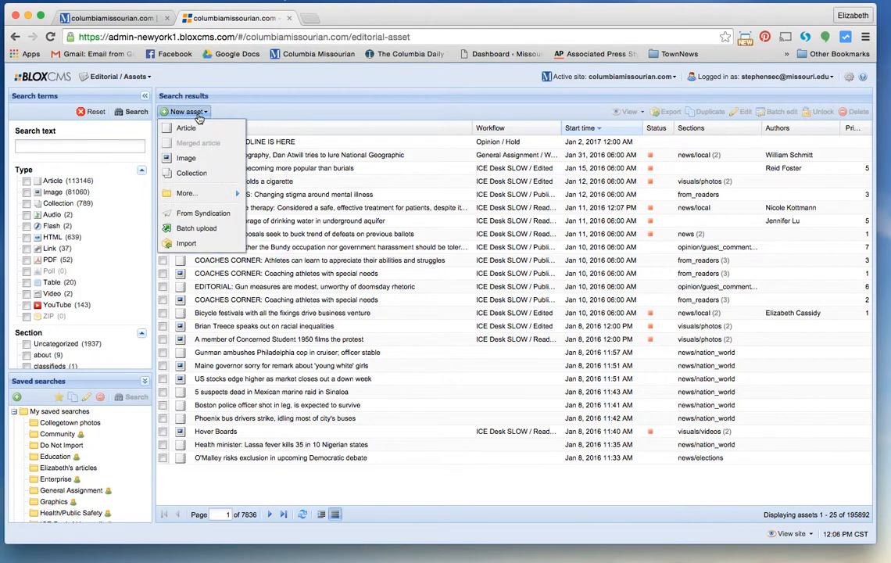
pyautogui.click(188, 159)
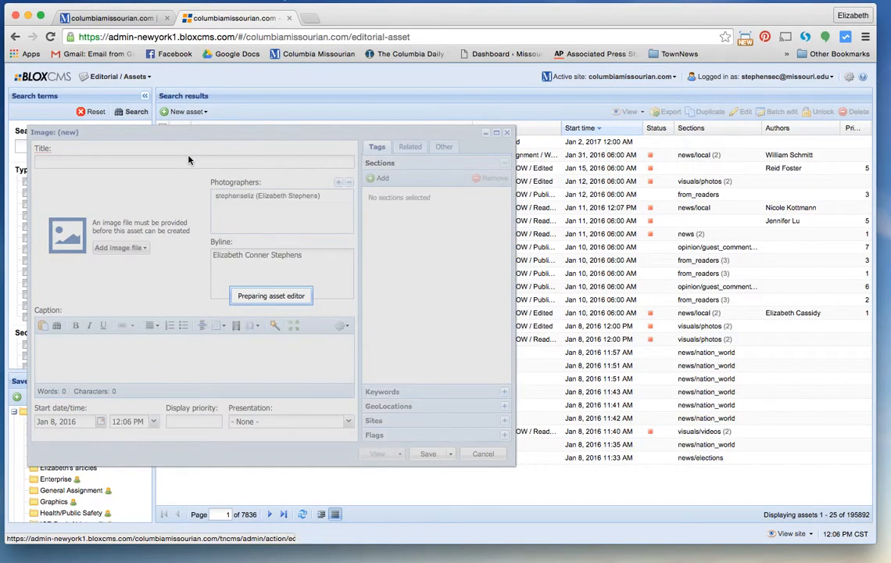
pyautogui.moveTo(209, 130); pyautogui.dragTo(412, 138)
pyautogui.click(330, 256)
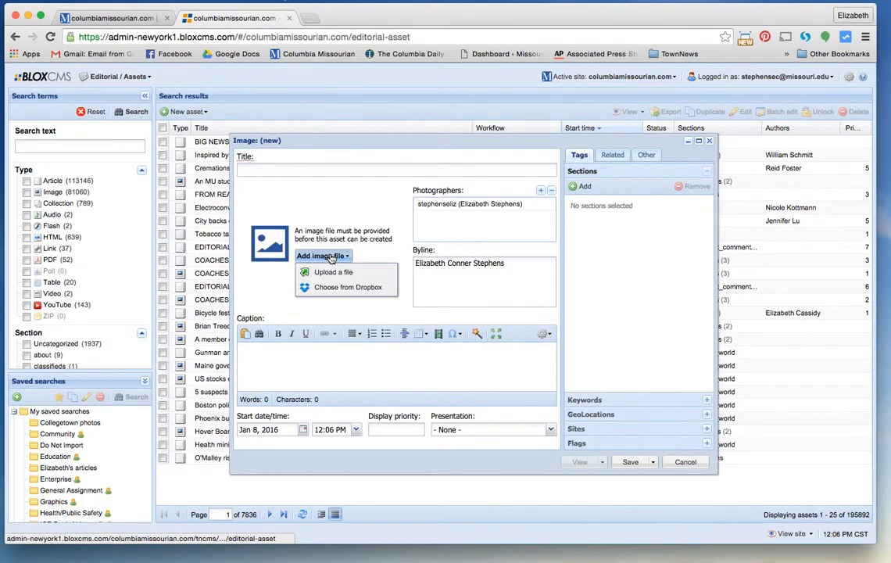
pyautogui.click(330, 271)
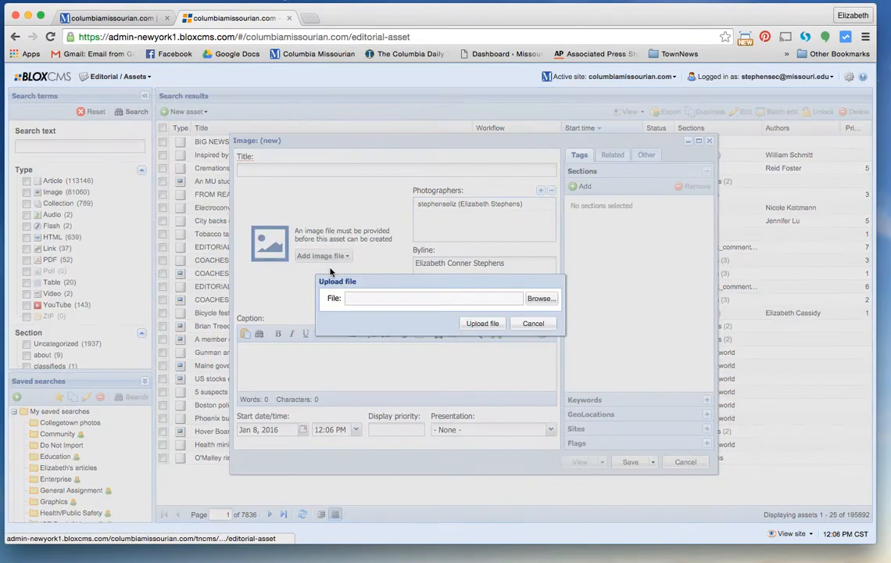
pyautogui.click(547, 305)
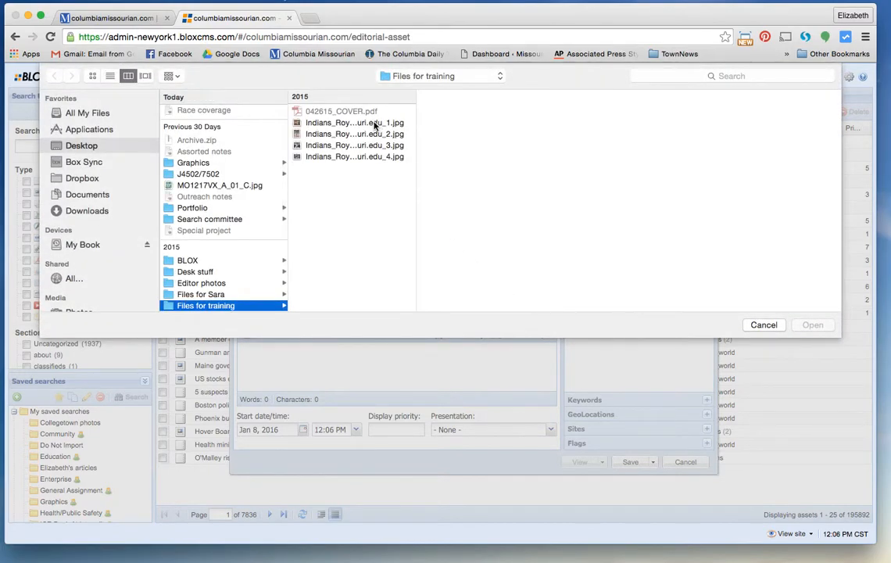
pyautogui.click(366, 157)
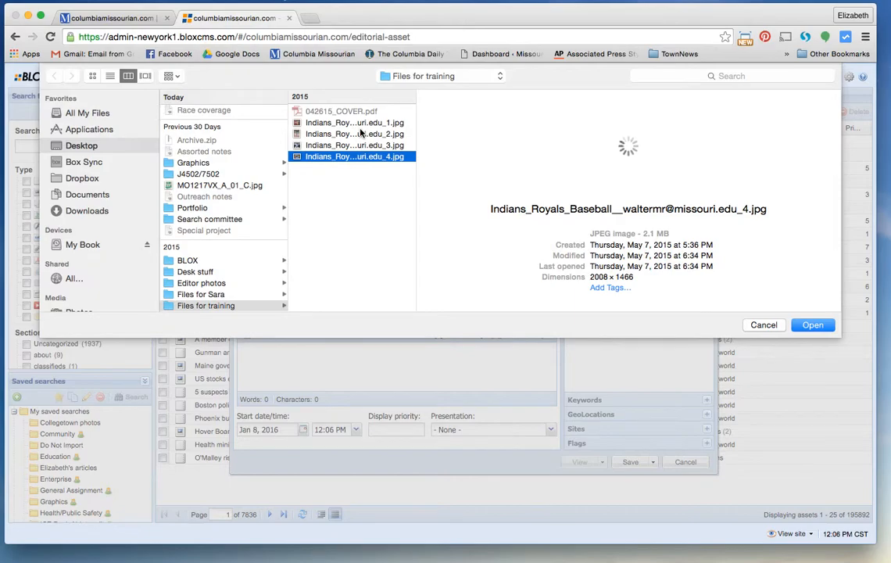
pyautogui.click(323, 123)
pyautogui.click(814, 324)
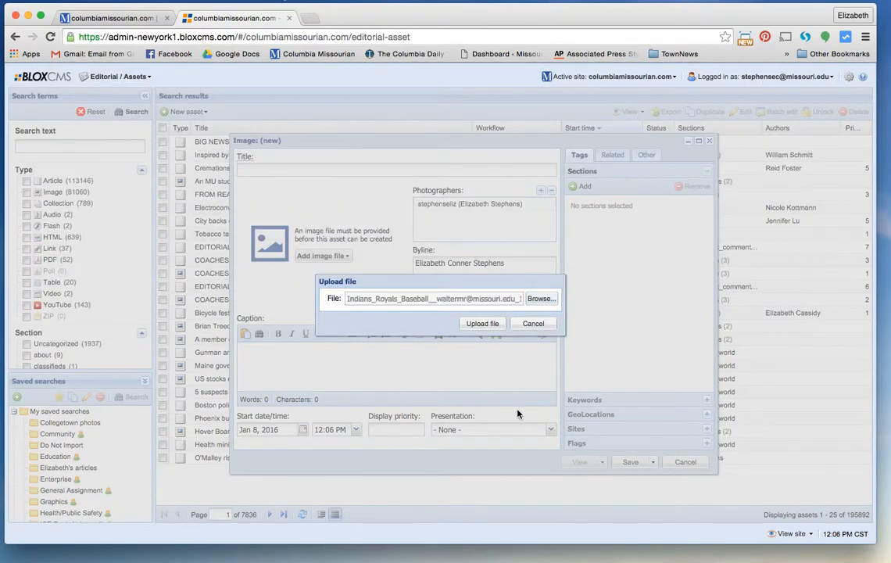
pyautogui.click(483, 324)
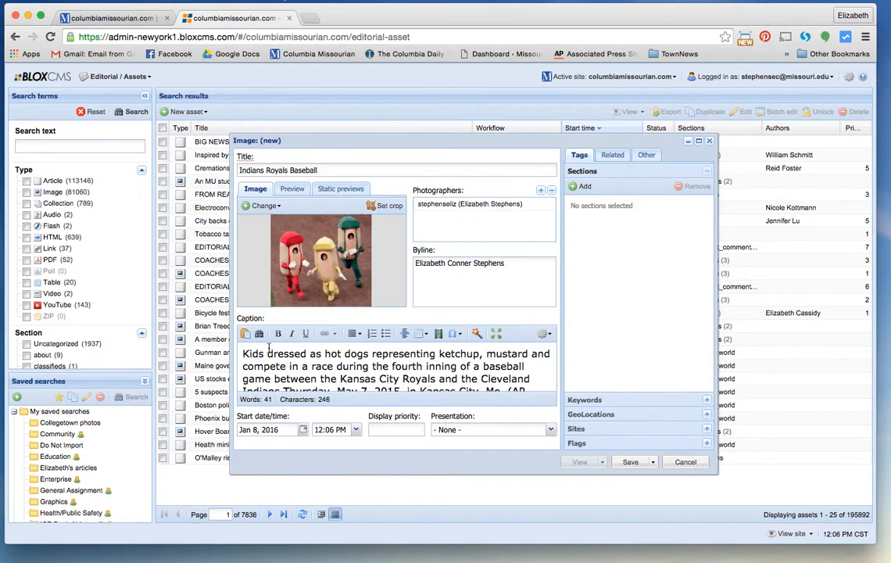
# - Read through the image's imported caption and select its title text
pyautogui.click(243, 358)
pyautogui.scroll(-2, 243, 358)
pyautogui.scroll(2, 243, 358)
pyautogui.scroll(-1, 352, 374)
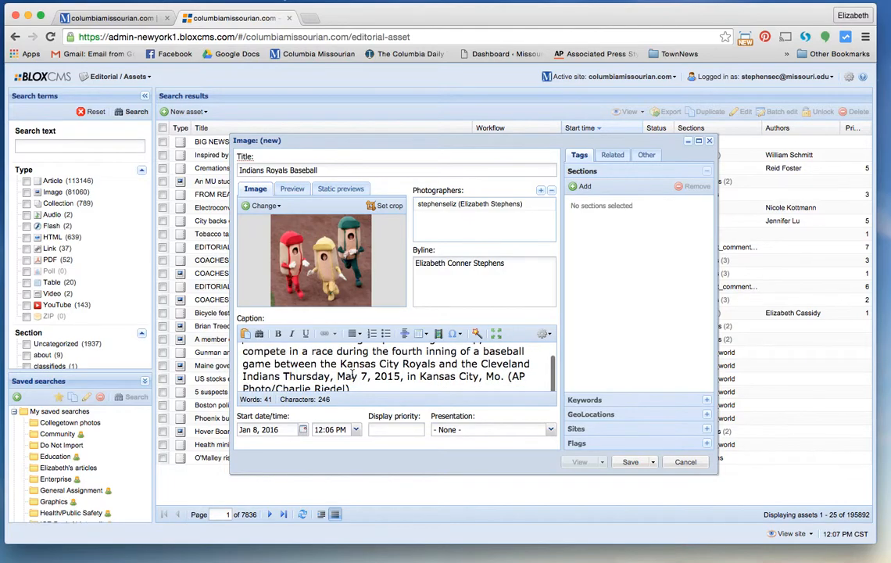
pyautogui.scroll(2, 379, 384)
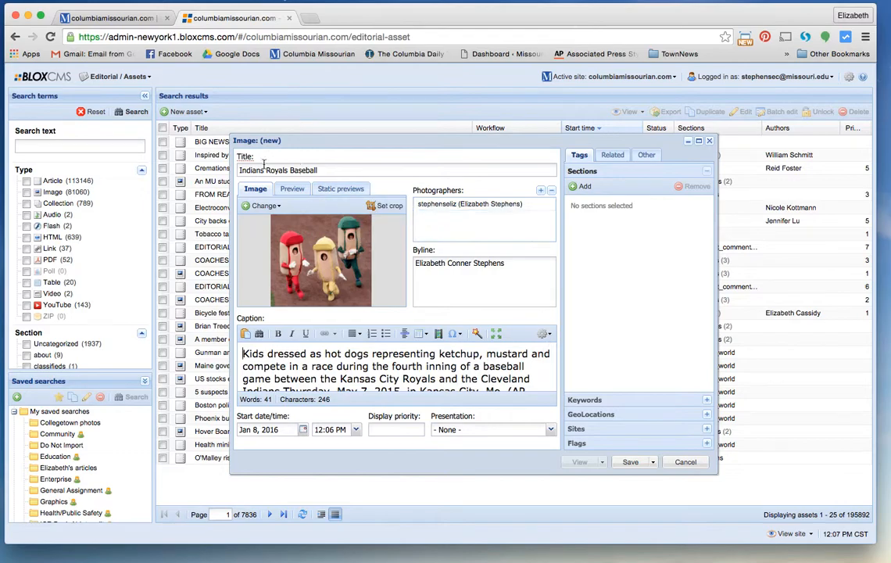
pyautogui.moveTo(339, 165); pyautogui.dragTo(238, 154)
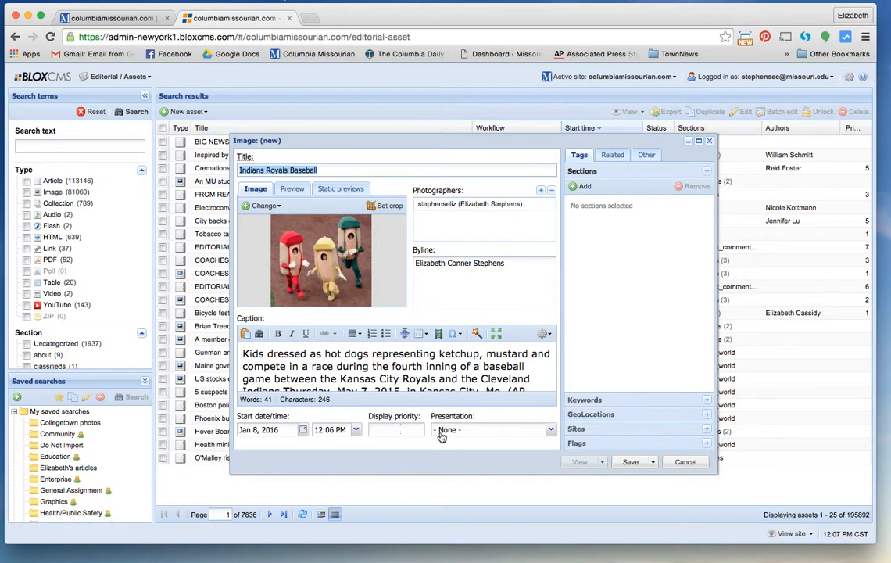
# - Add the visuals and visuals/photos sections to the image, with visuals/photos listed first
pyautogui.click(585, 187)
pyautogui.scroll(-3, 372, 329)
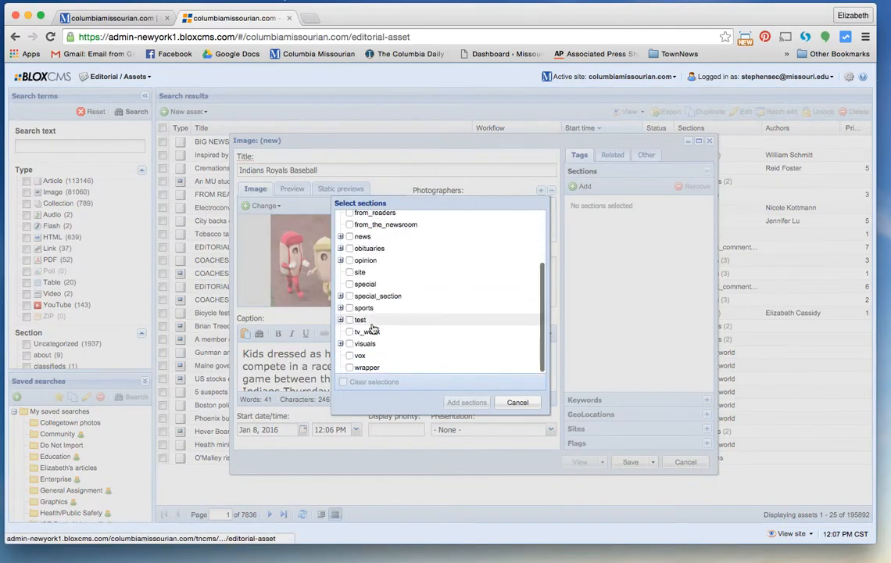
pyautogui.click(342, 344)
pyautogui.click(350, 344)
pyautogui.click(360, 367)
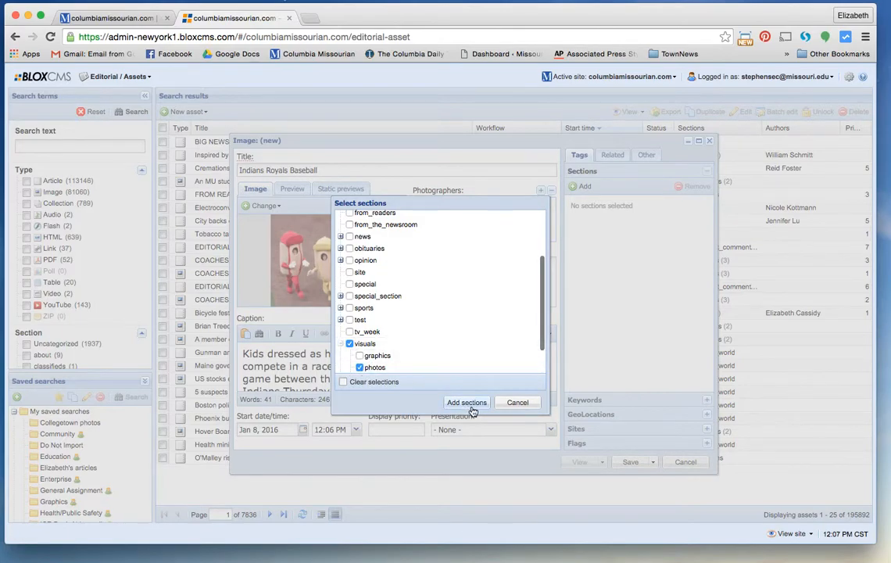
pyautogui.click(467, 403)
pyautogui.click(618, 202)
pyautogui.moveTo(647, 202); pyautogui.dragTo(626, 219)
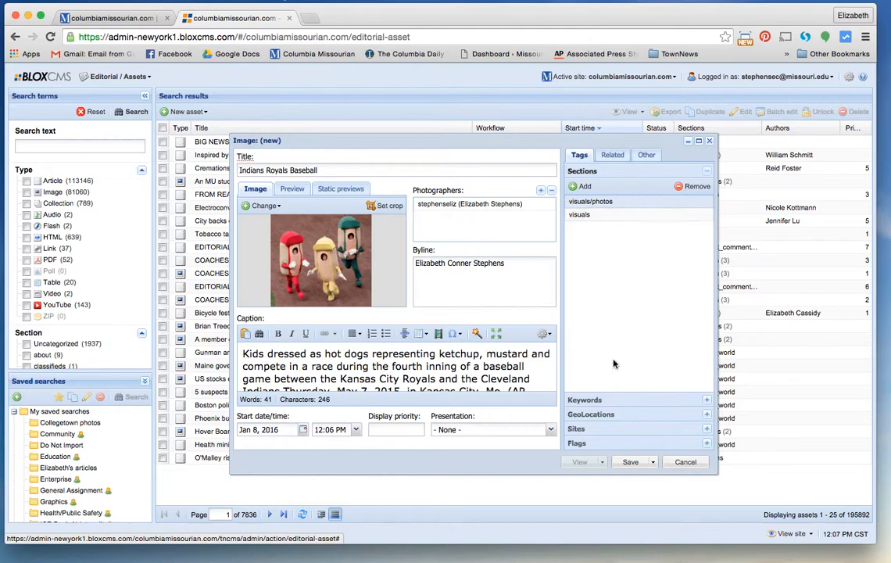
# - Look over the image's keywords, related assets and miscellaneous properties, and cancel the new image asset
pyautogui.click(611, 402)
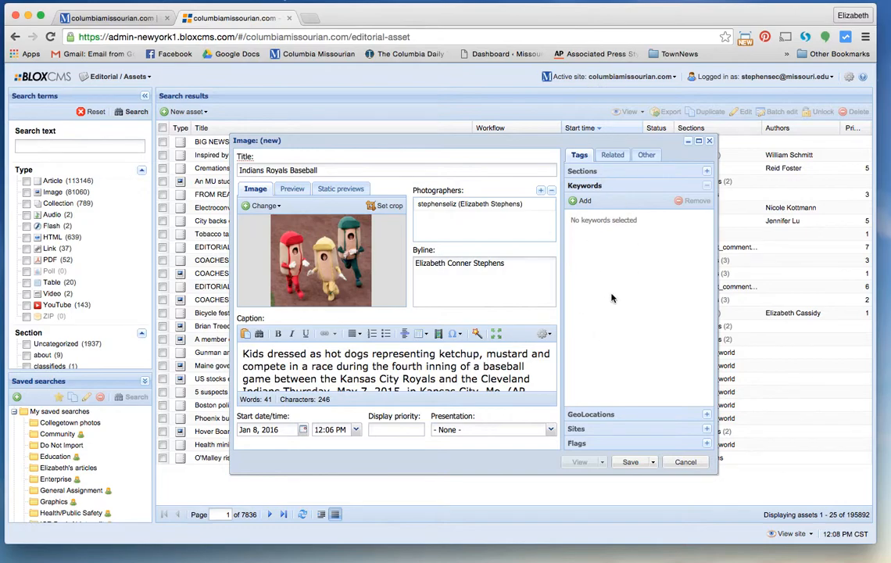
pyautogui.click(615, 155)
pyautogui.click(649, 155)
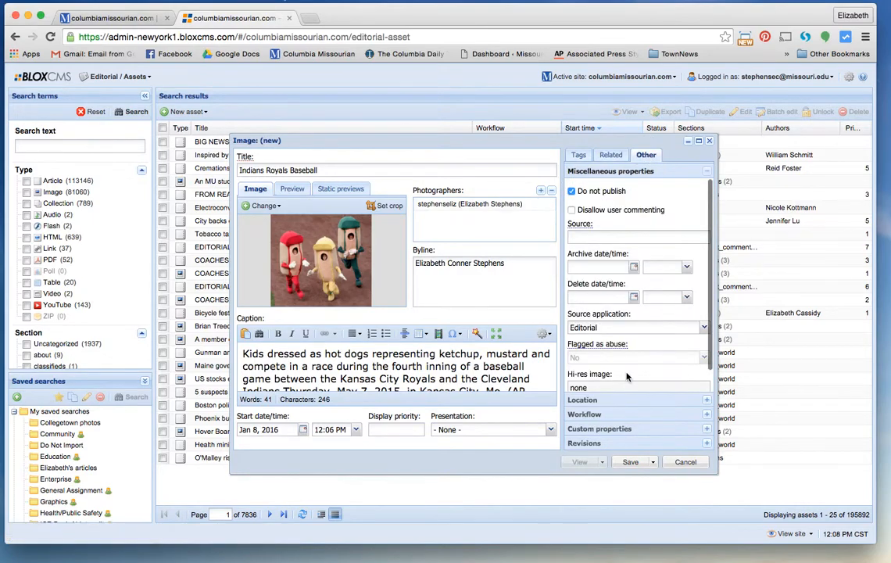
pyautogui.click(579, 154)
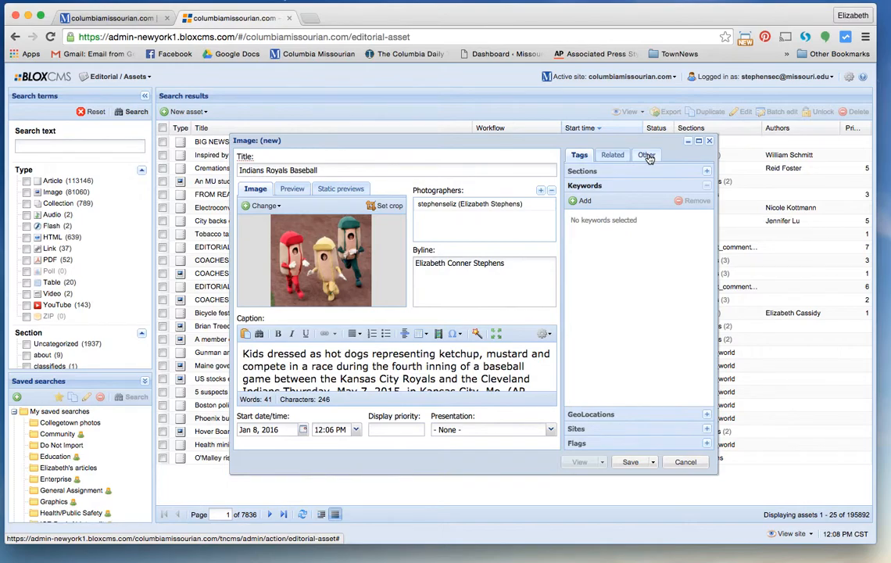
pyautogui.click(685, 463)
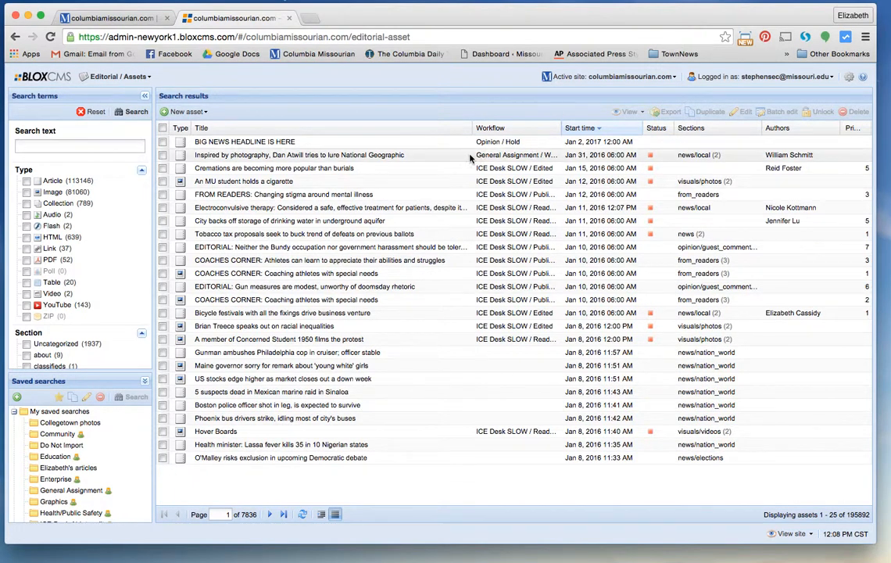
# - Start a new collection and search for existing image assets to add as its children
pyautogui.click(199, 114)
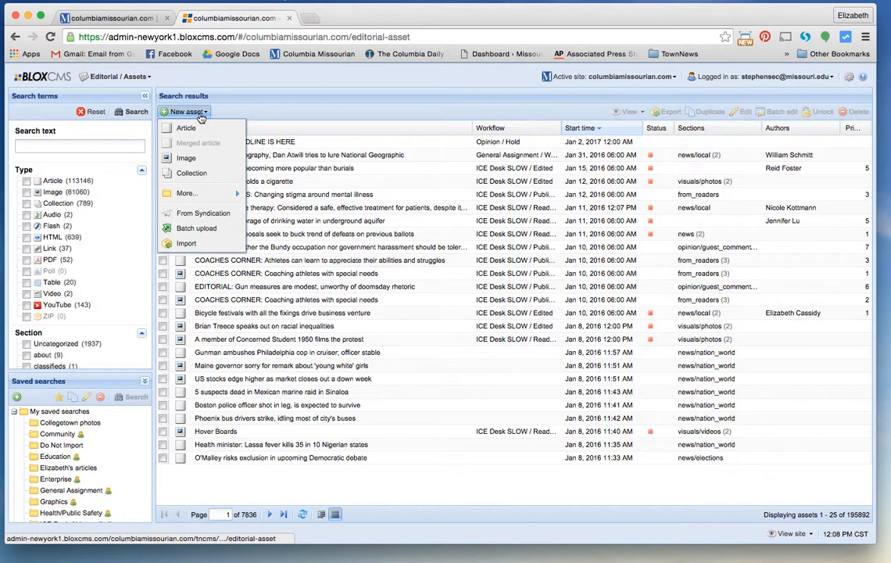
pyautogui.click(192, 174)
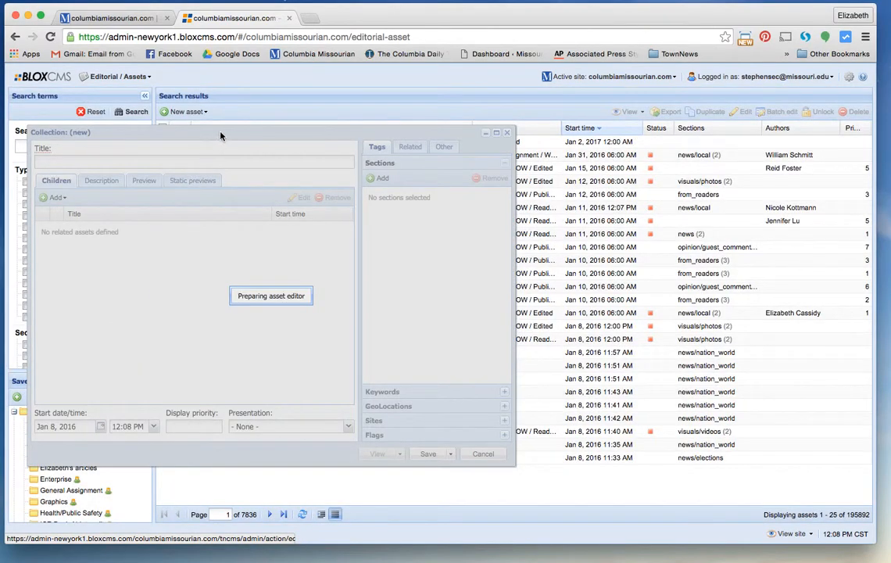
pyautogui.moveTo(223, 129)
pyautogui.mouseDown()
pyautogui.moveTo(395, 140)
pyautogui.moveTo(472, 177)
pyautogui.moveTo(470, 145)
pyautogui.mouseUp()
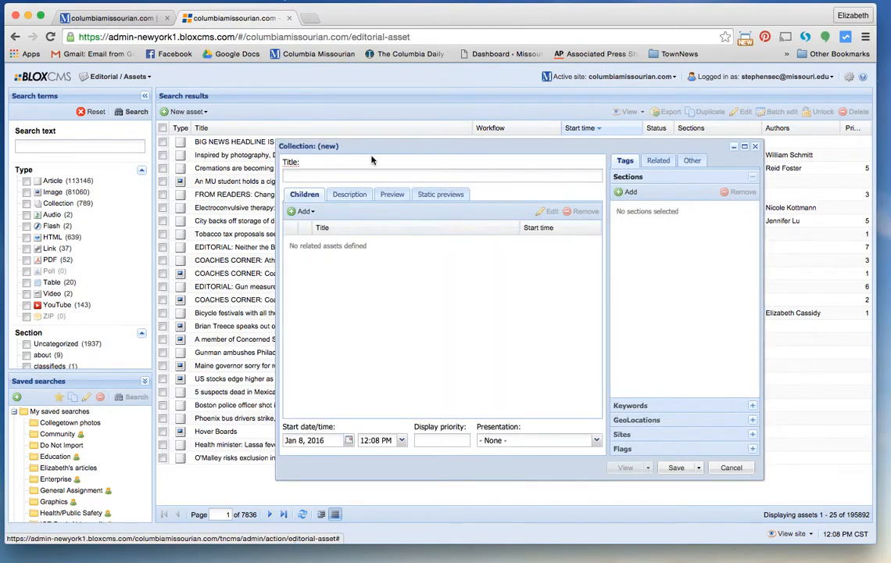
pyautogui.click(306, 212)
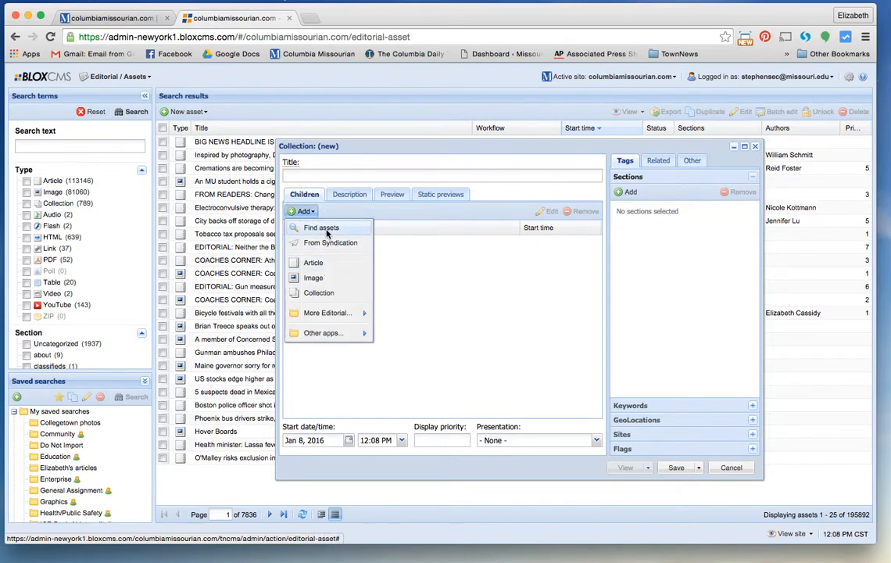
pyautogui.click(327, 231)
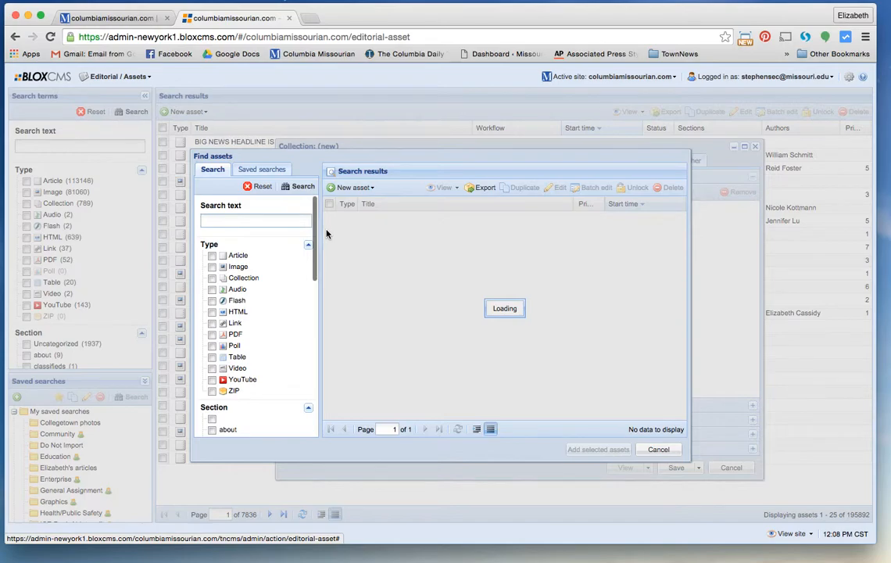
pyautogui.click(210, 266)
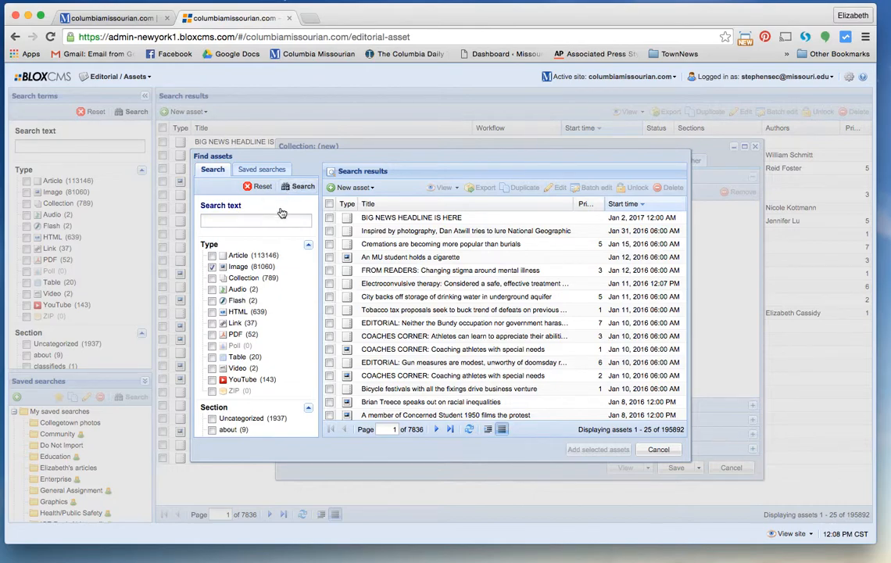
pyautogui.click(296, 189)
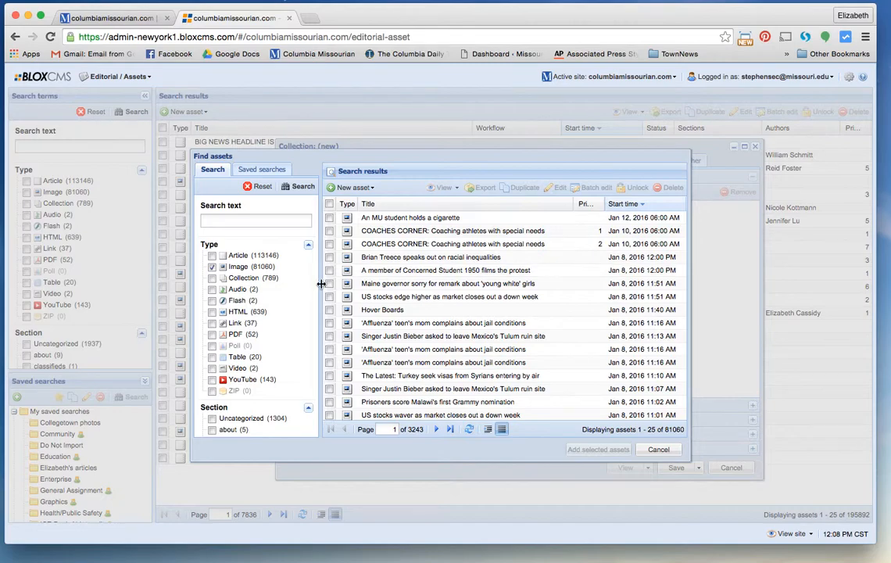
# - Add the three "'Affluenza' teen's mom complains about jail conditions" images to the collection and move the third one to second place
pyautogui.scroll(-2, 327, 309)
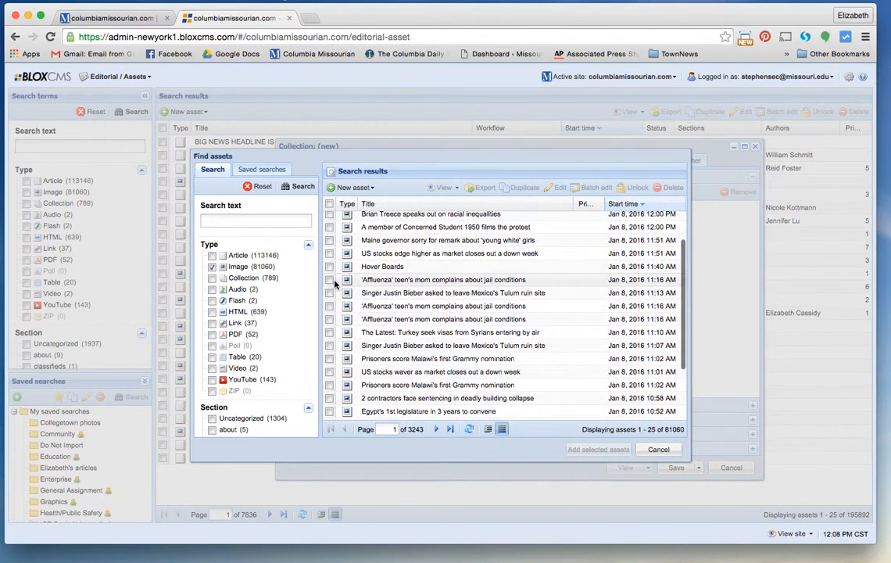
pyautogui.click(330, 280)
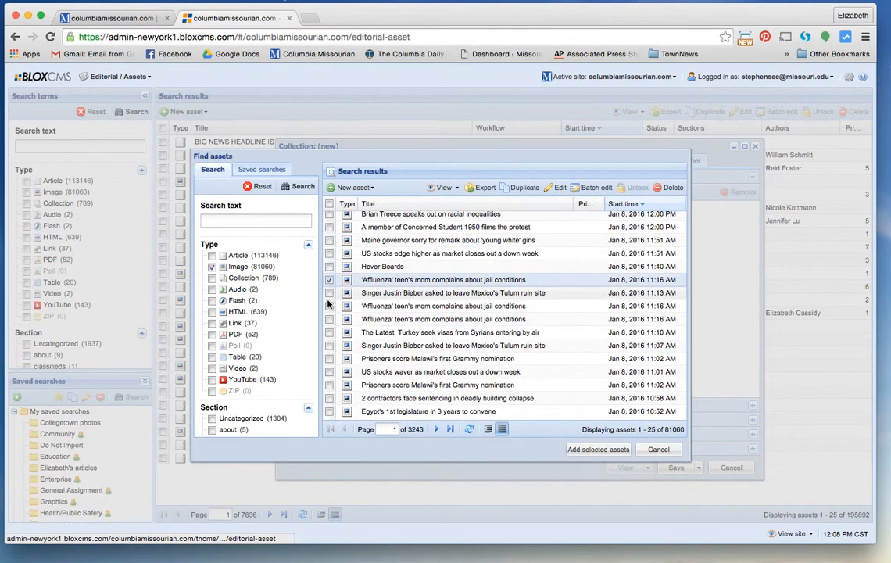
pyautogui.click(330, 306)
pyautogui.click(330, 319)
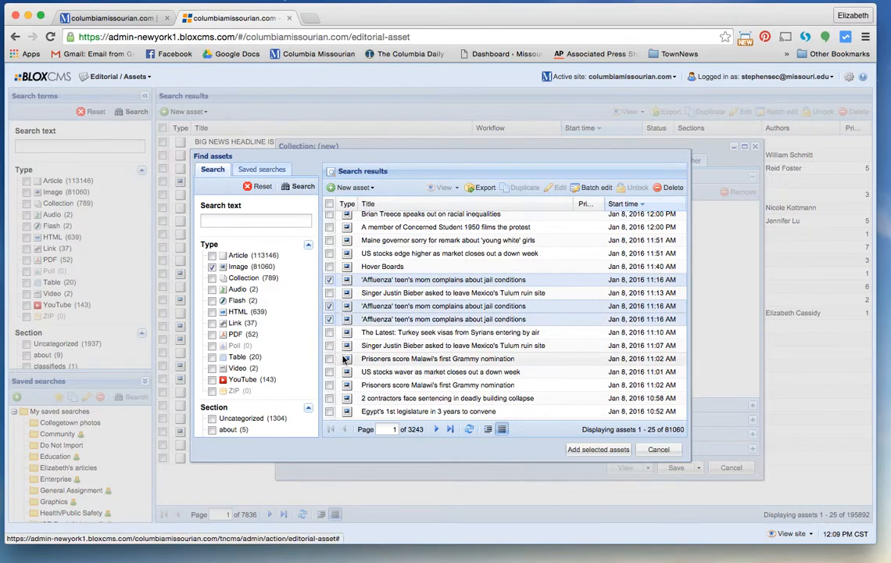
pyautogui.click(598, 450)
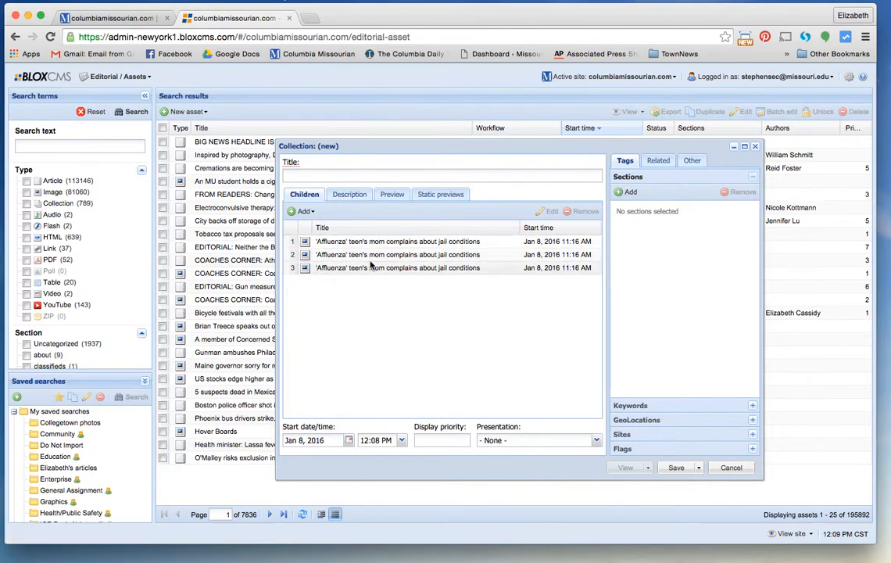
pyautogui.moveTo(306, 256)
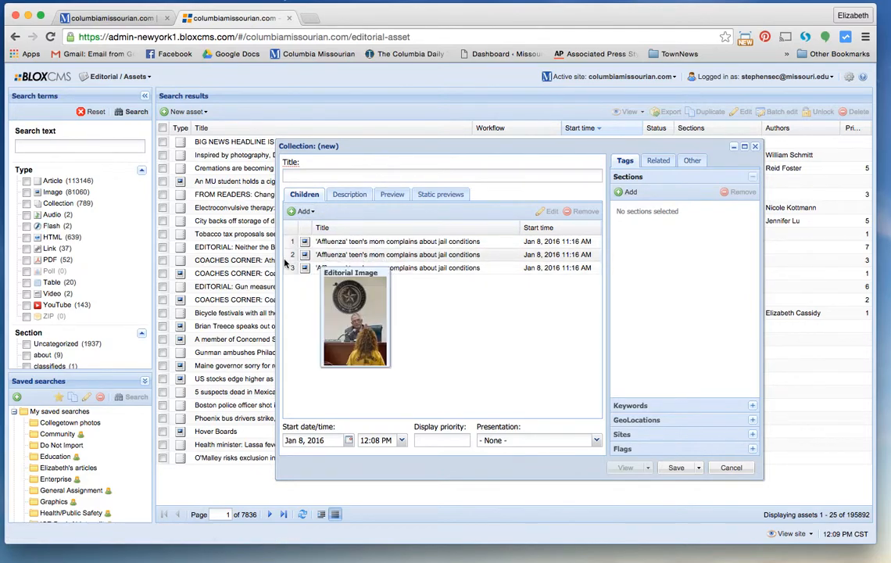
pyautogui.moveTo(338, 270)
pyautogui.mouseDown()
pyautogui.moveTo(358, 248)
pyautogui.moveTo(356, 278)
pyautogui.moveTo(373, 255)
pyautogui.mouseUp()
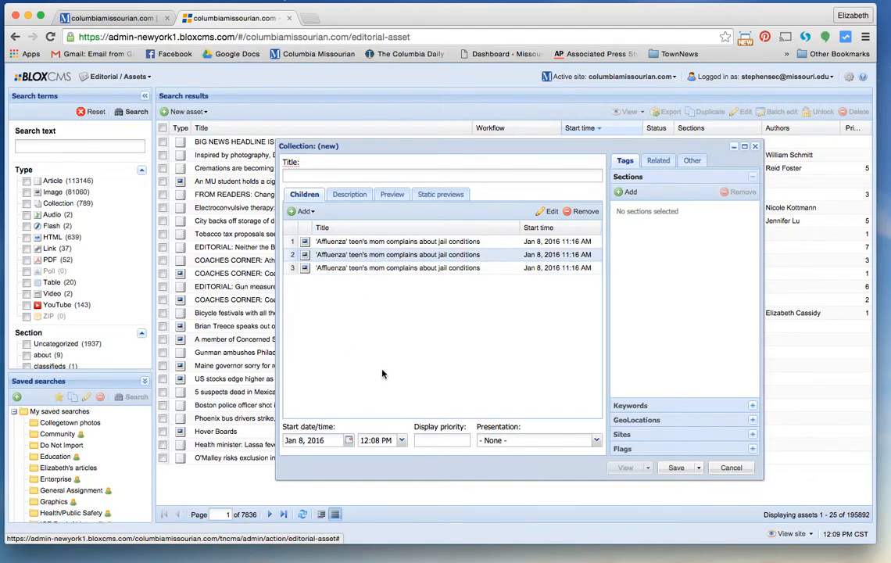
# - Try the credit text "Photography by" in the collection's description, clear it, and return to the child images
pyautogui.click(350, 195)
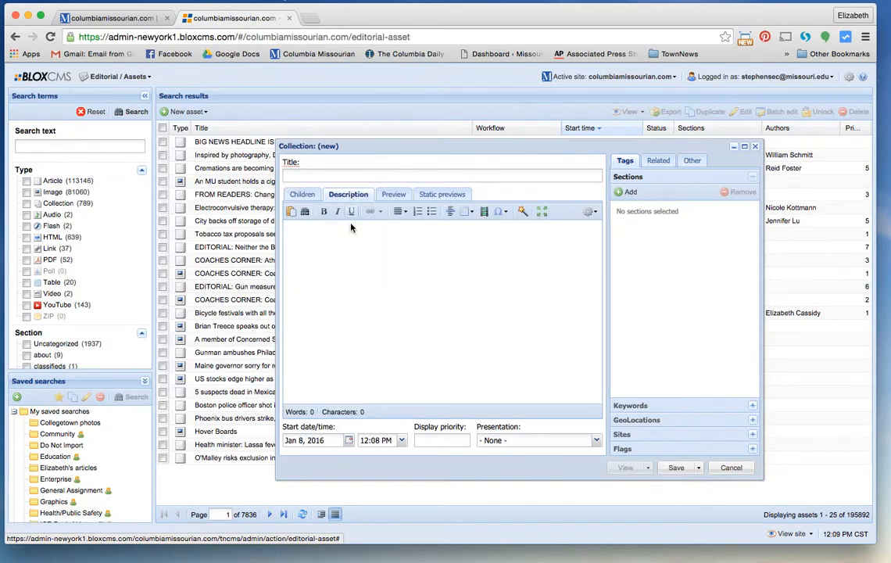
pyautogui.click(327, 230)
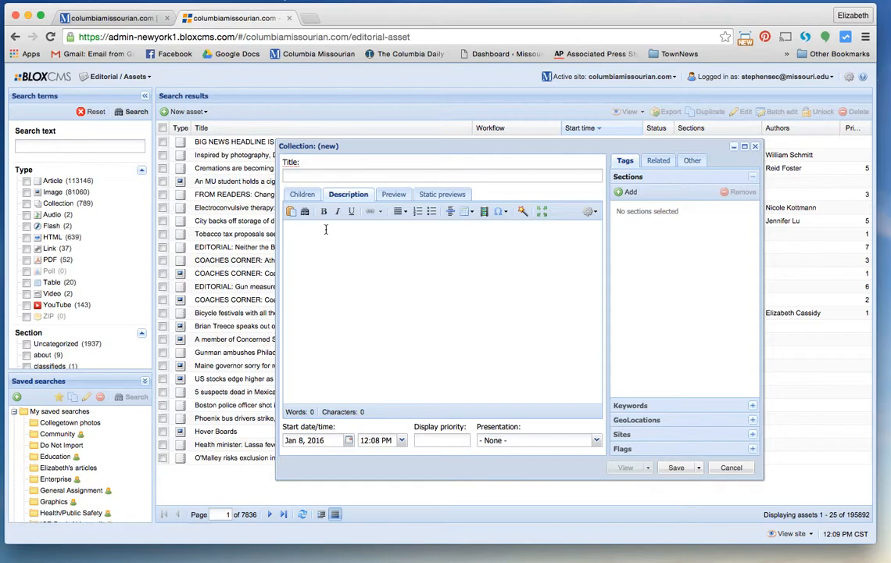
pyautogui.press('Return')
pyautogui.write('Photography by')
pyautogui.hotkey('ctrl', 'a')
pyautogui.press('BackSpace')
pyautogui.click(304, 195)
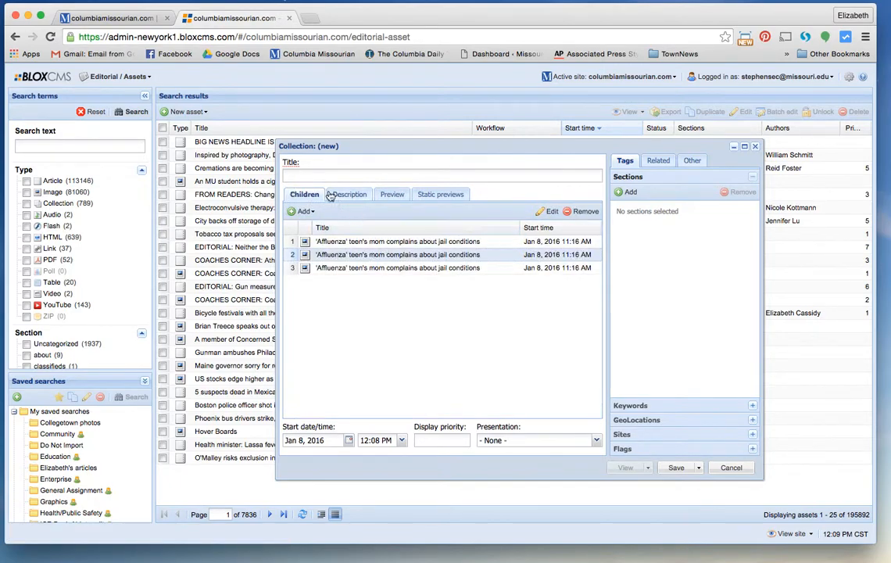
# - Title the collection "PHOTO GALLERY:"
pyautogui.click(289, 162)
pyautogui.write('PHOTO GALLERY:')
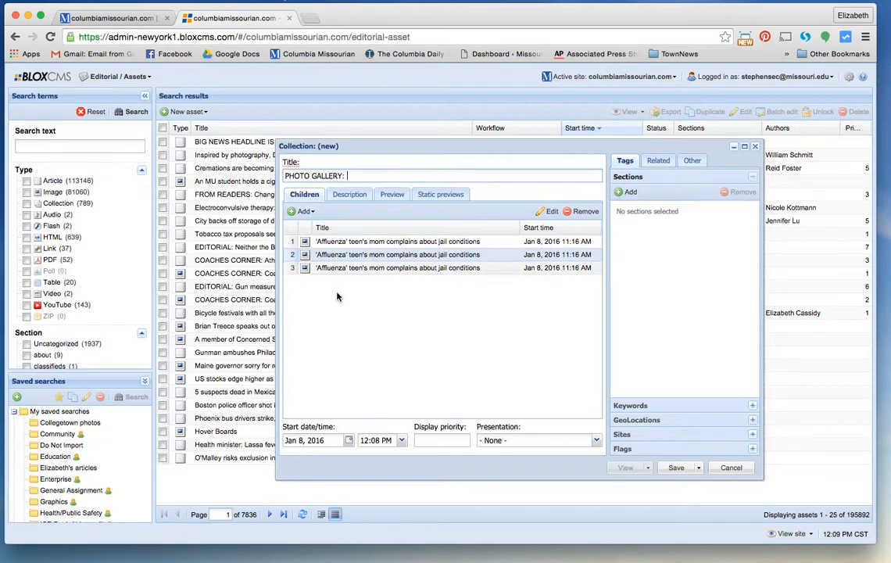
# - Add the visuals and visuals/photos sections to the collection with visuals/photos first, and check its keywords
pyautogui.click(630, 192)
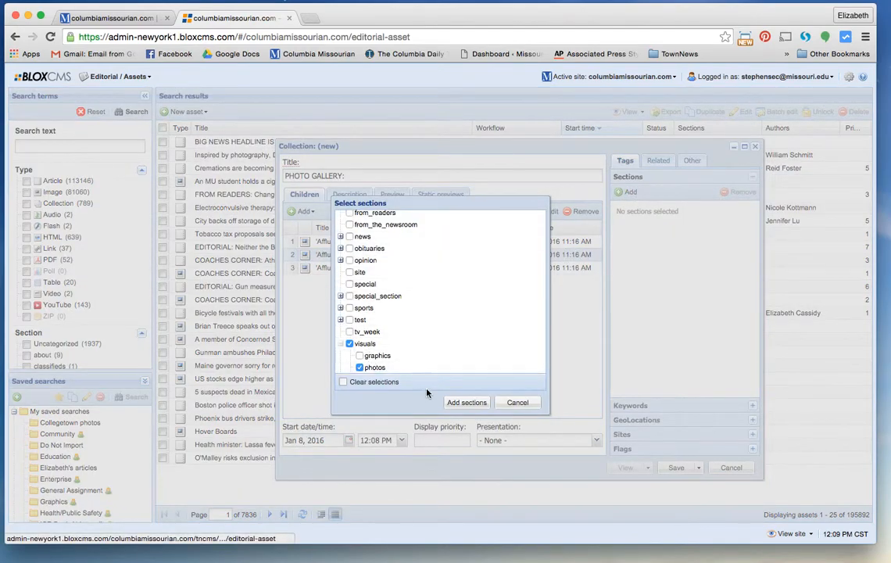
pyautogui.click(458, 402)
pyautogui.moveTo(656, 221); pyautogui.dragTo(672, 207)
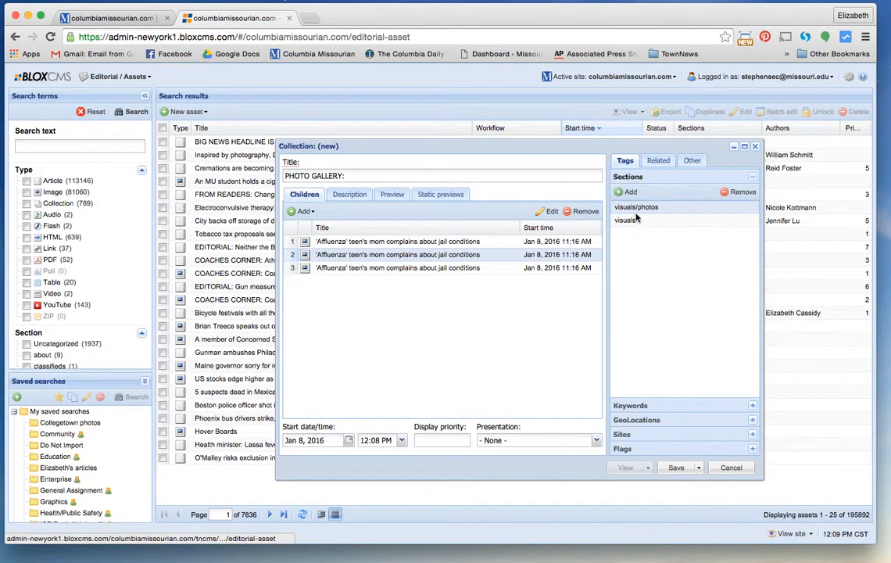
pyautogui.click(644, 406)
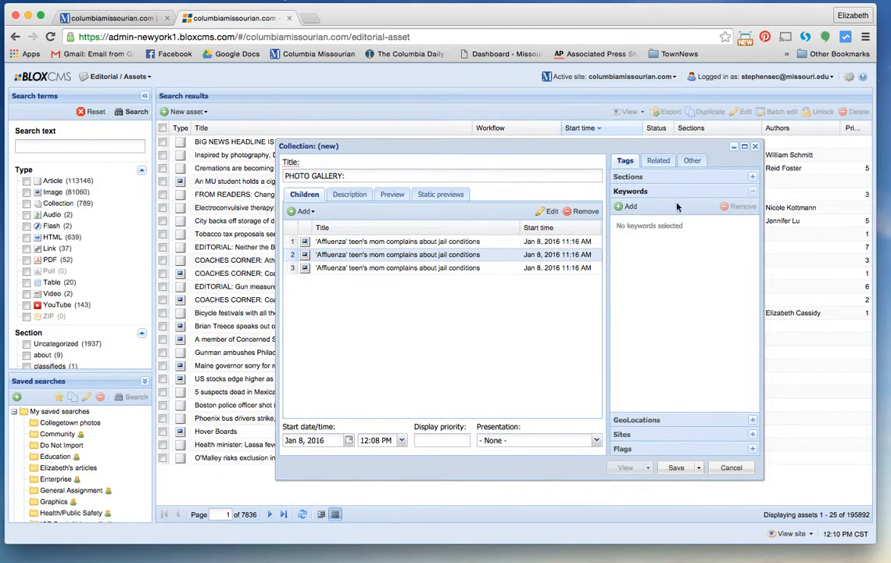
pyautogui.click(635, 179)
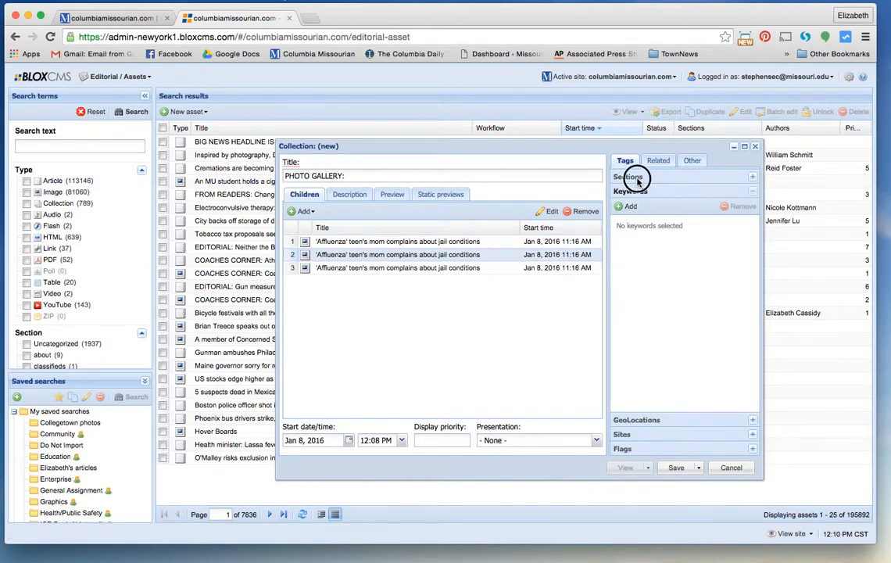